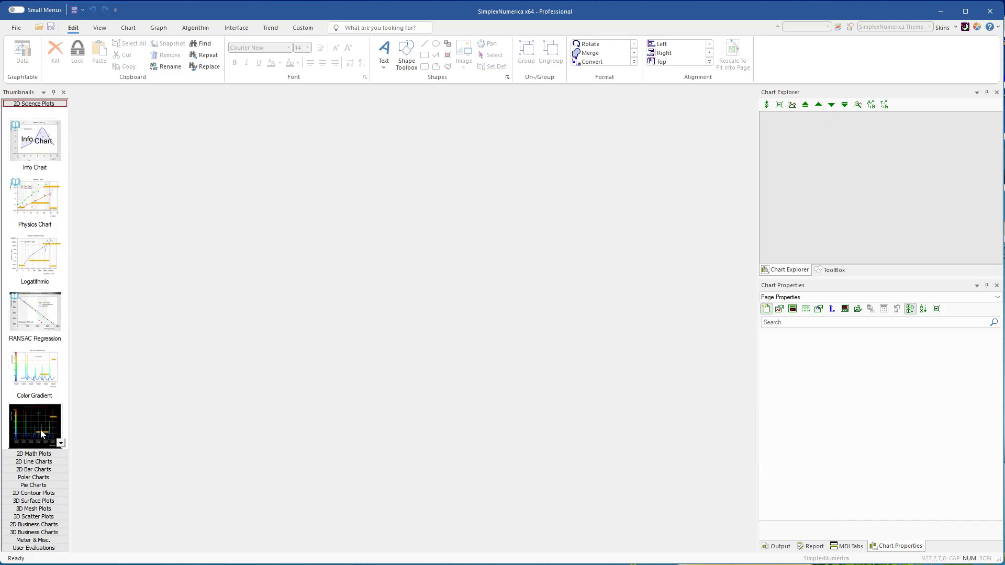
- Browse the Polar Charts thumbnails, create a chart from the Polar from Zero template and move it slightly up the page
{"action": "left_click", "coordinate": [53, 478]}
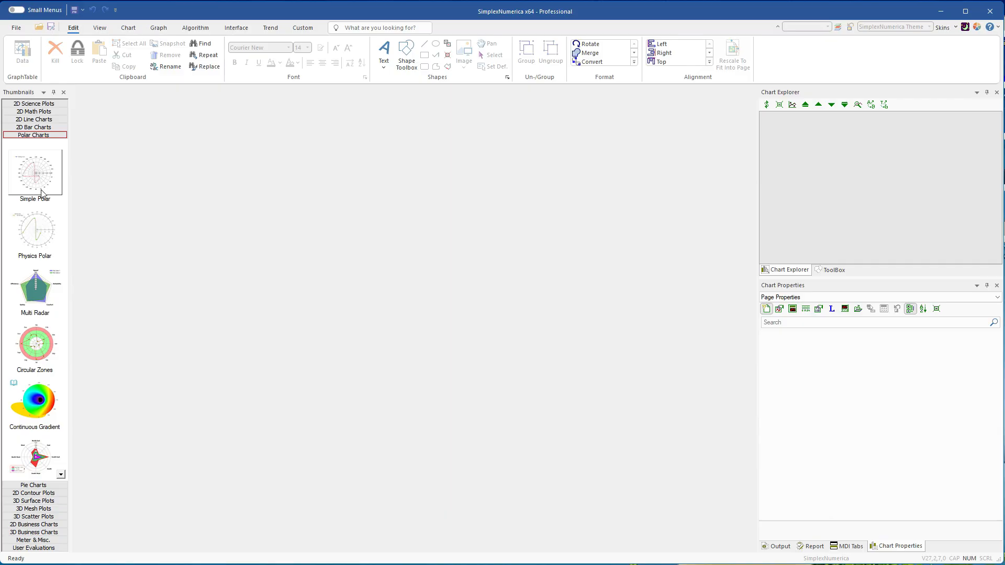
{"action": "scroll", "coordinate": [47, 280], "scroll_direction": "down", "scroll_amount": 2}
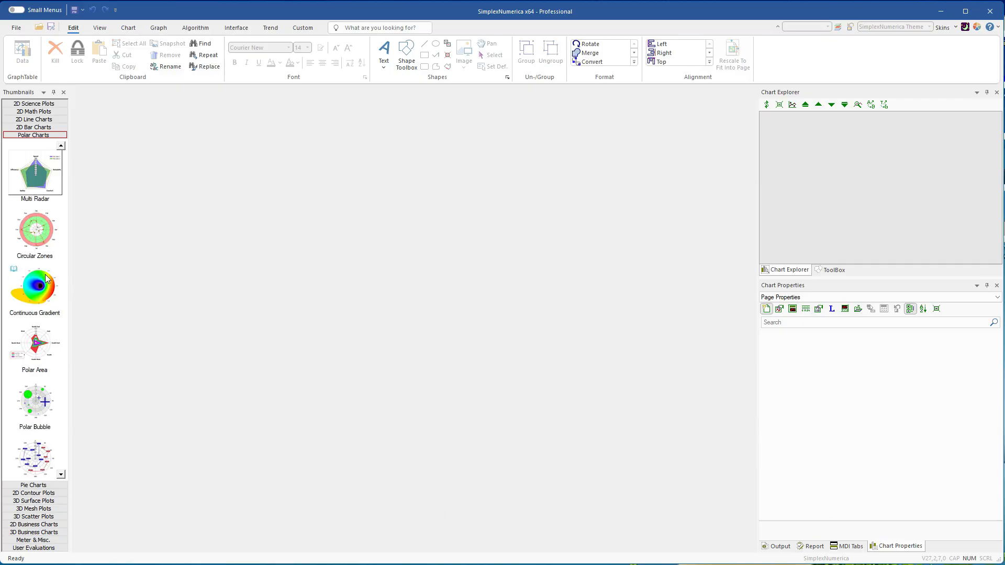
{"action": "scroll", "coordinate": [47, 280], "scroll_direction": "down", "scroll_amount": 1}
{"action": "scroll", "coordinate": [47, 280], "scroll_direction": "down", "scroll_amount": 6}
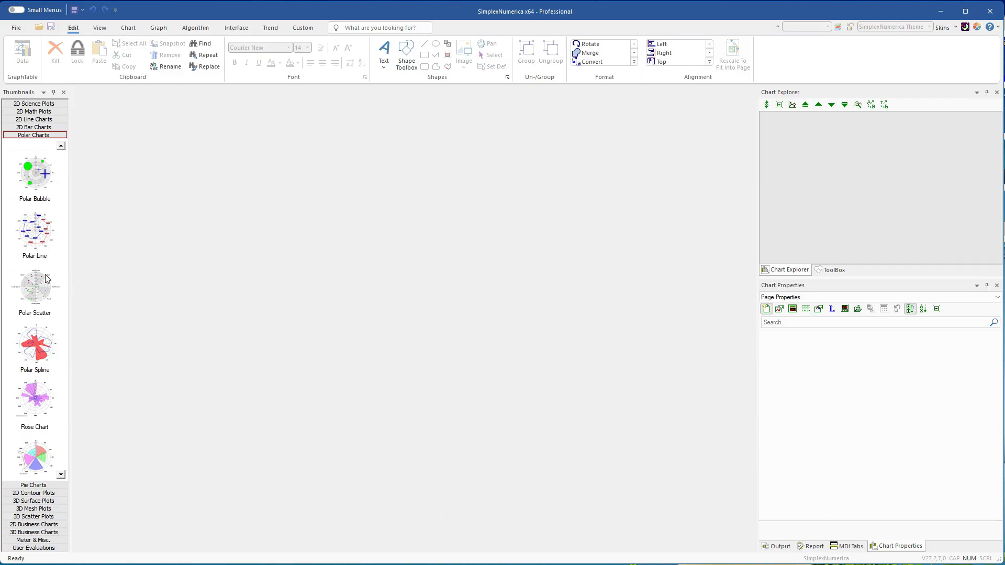
{"action": "scroll", "coordinate": [47, 279], "scroll_direction": "down", "scroll_amount": 3}
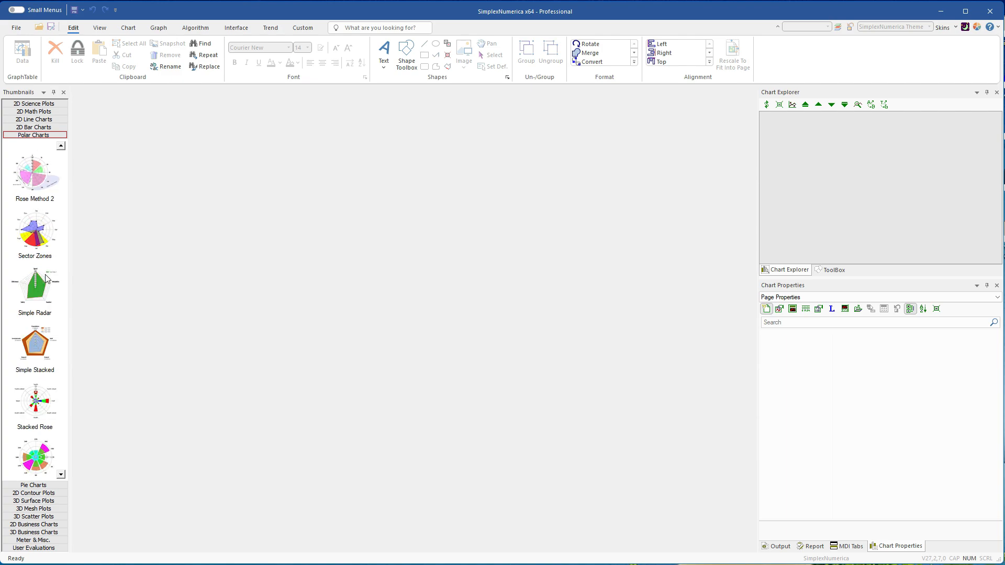
{"action": "scroll", "coordinate": [47, 280], "scroll_direction": "down", "scroll_amount": 2}
{"action": "scroll", "coordinate": [47, 279], "scroll_direction": "down", "scroll_amount": 1}
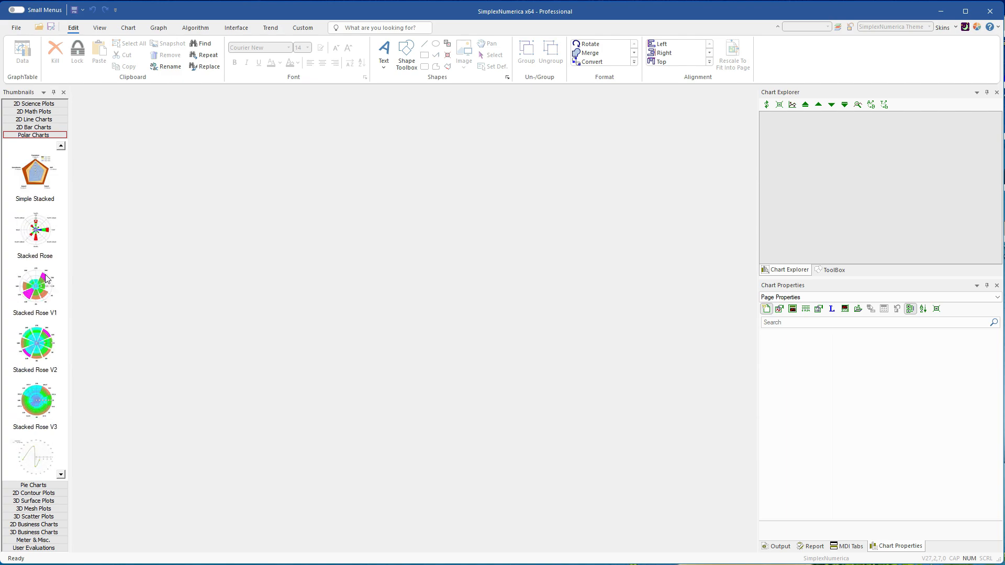
{"action": "scroll", "coordinate": [47, 279], "scroll_direction": "down", "scroll_amount": 4}
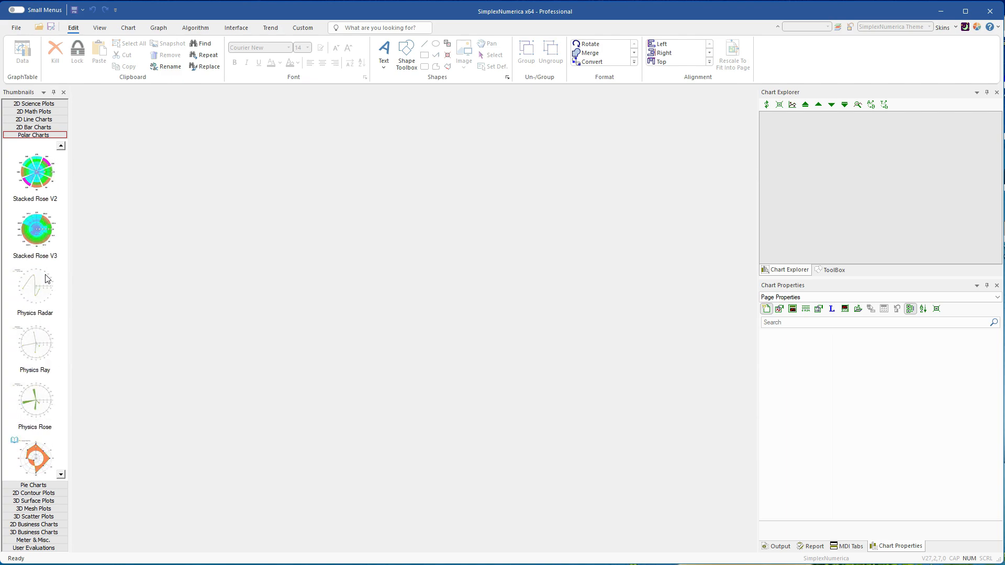
{"action": "scroll", "coordinate": [47, 279], "scroll_direction": "down", "scroll_amount": 2}
{"action": "scroll", "coordinate": [47, 279], "scroll_direction": "down", "scroll_amount": 1}
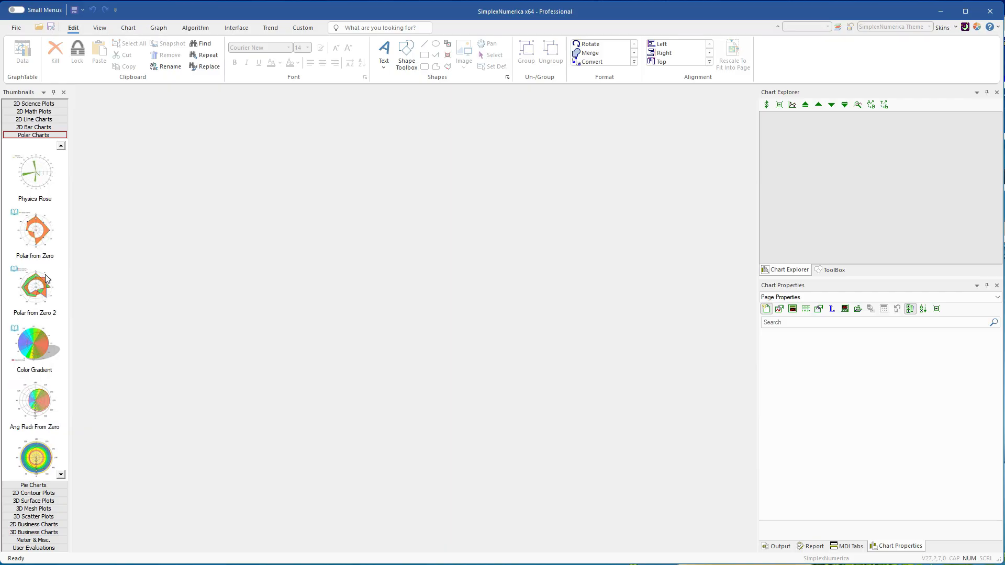
{"action": "double_click", "coordinate": [47, 247]}
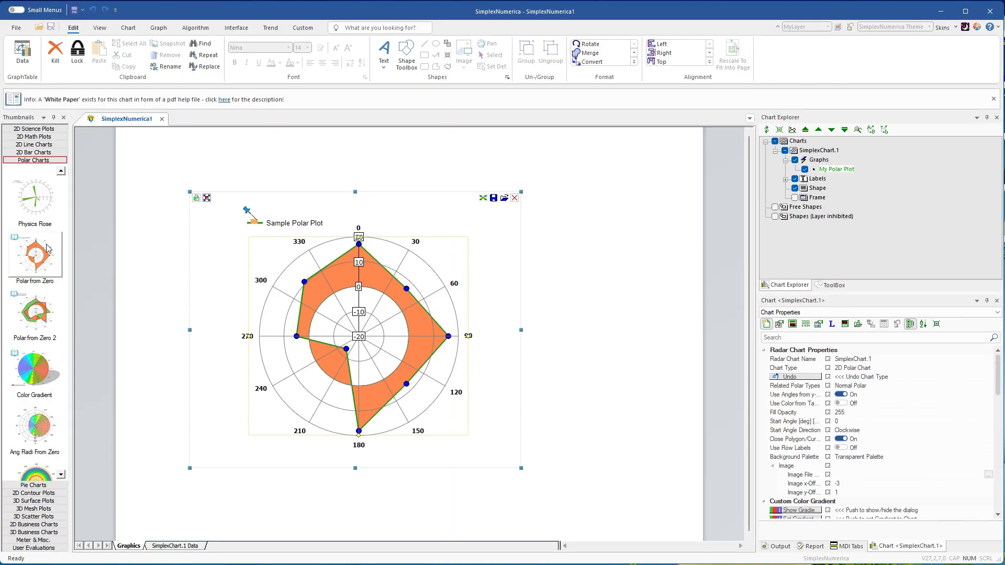
{"action": "left_click_drag", "start_coordinate": [357, 307], "coordinate": [354, 288]}
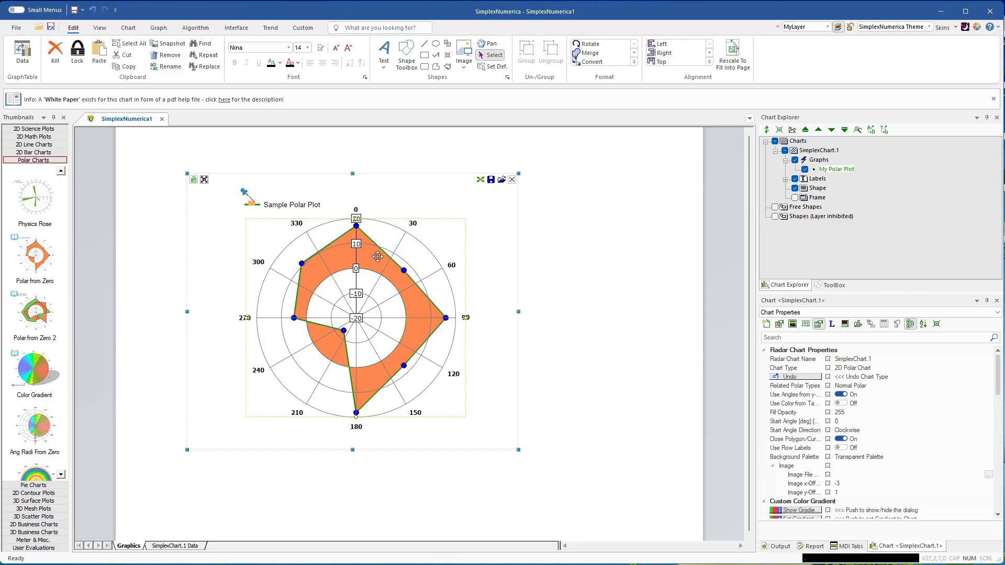
- Open the chart's White Paper in the PDF viewer and read it through to the User Input section on page 4
{"action": "left_click", "coordinate": [224, 101]}
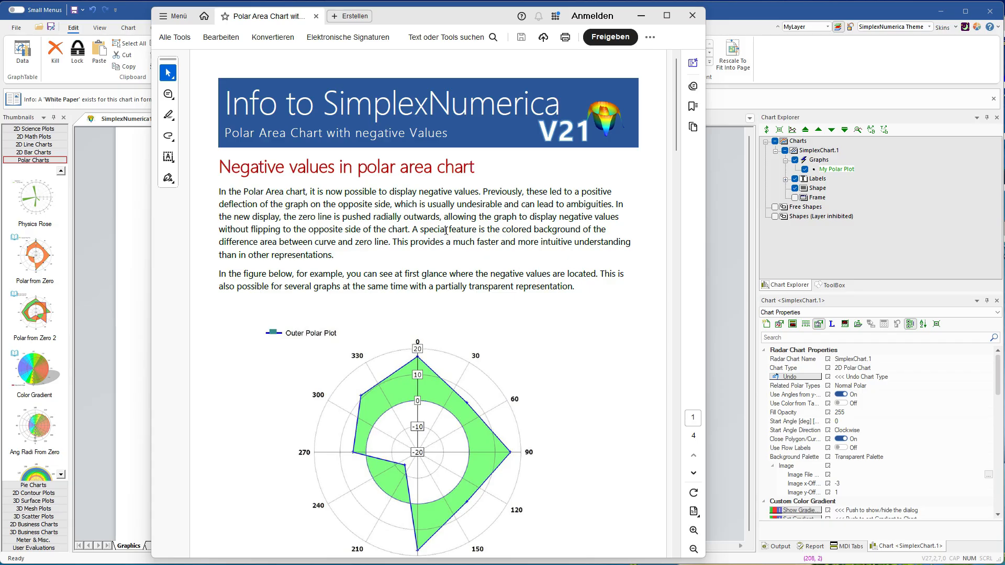
{"action": "scroll", "coordinate": [521, 256], "scroll_direction": "down", "scroll_amount": 3}
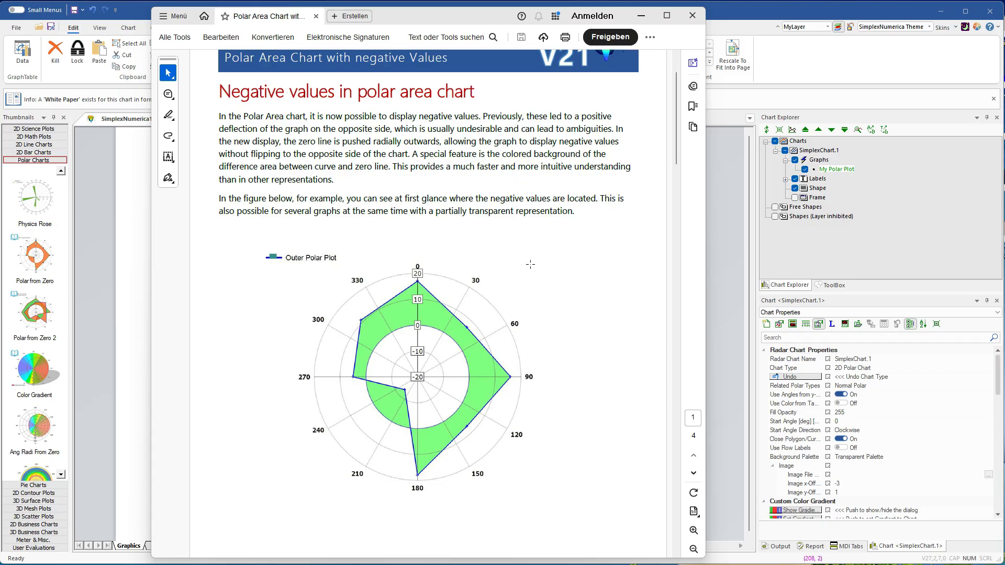
{"action": "scroll", "coordinate": [536, 265], "scroll_direction": "down", "scroll_amount": 1}
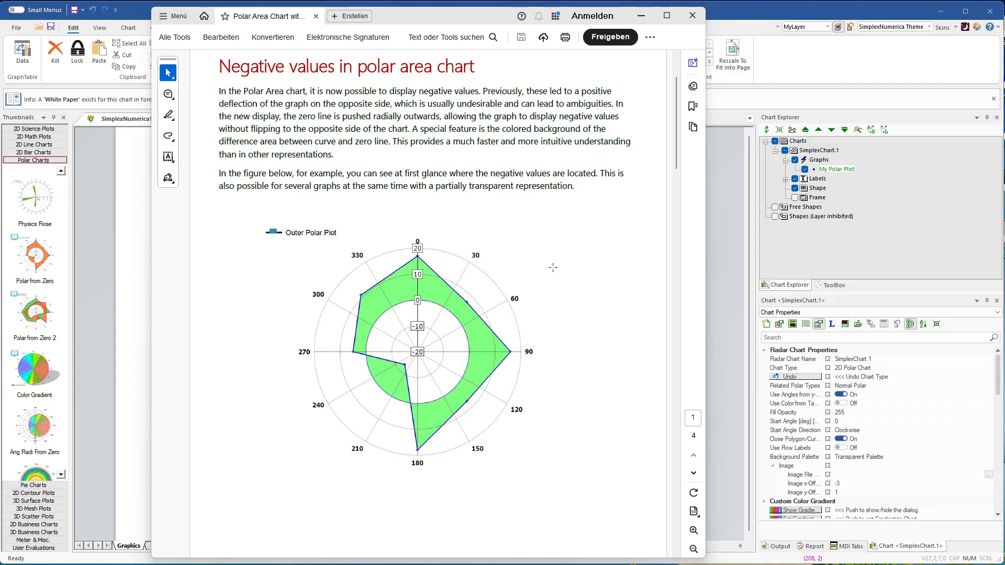
{"action": "scroll", "coordinate": [553, 267], "scroll_direction": "down", "scroll_amount": 5}
{"action": "scroll", "coordinate": [604, 301], "scroll_direction": "down", "scroll_amount": 11}
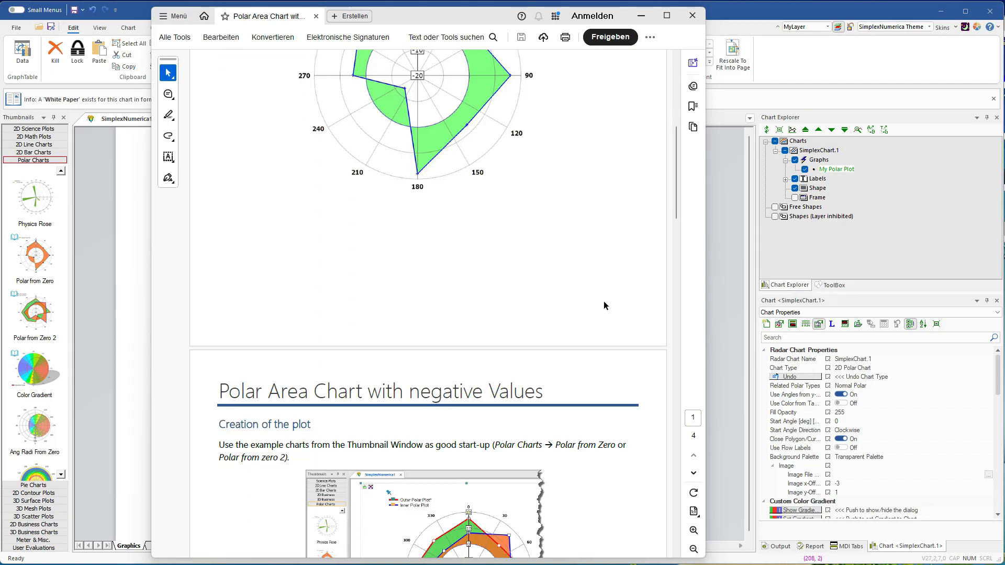
{"action": "scroll", "coordinate": [604, 306], "scroll_direction": "down", "scroll_amount": 5}
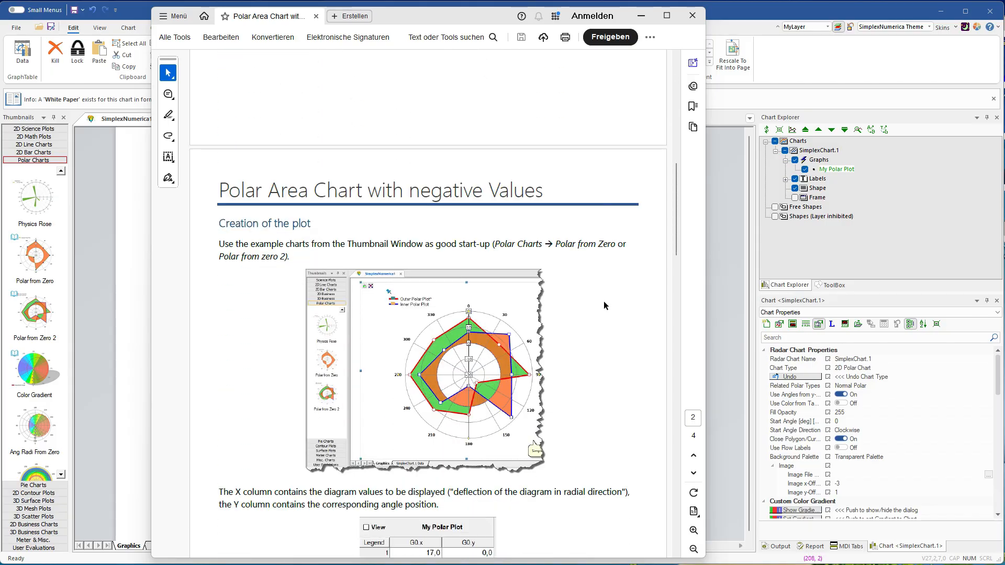
{"action": "scroll", "coordinate": [604, 306], "scroll_direction": "down", "scroll_amount": 4}
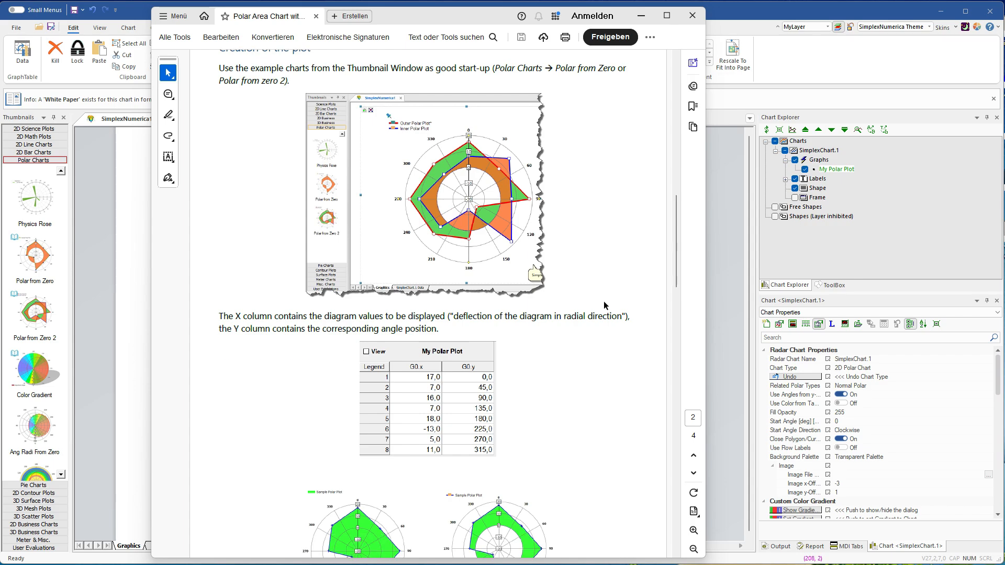
{"action": "scroll", "coordinate": [604, 301], "scroll_direction": "down", "scroll_amount": 4}
{"action": "scroll", "coordinate": [604, 304], "scroll_direction": "down", "scroll_amount": 6}
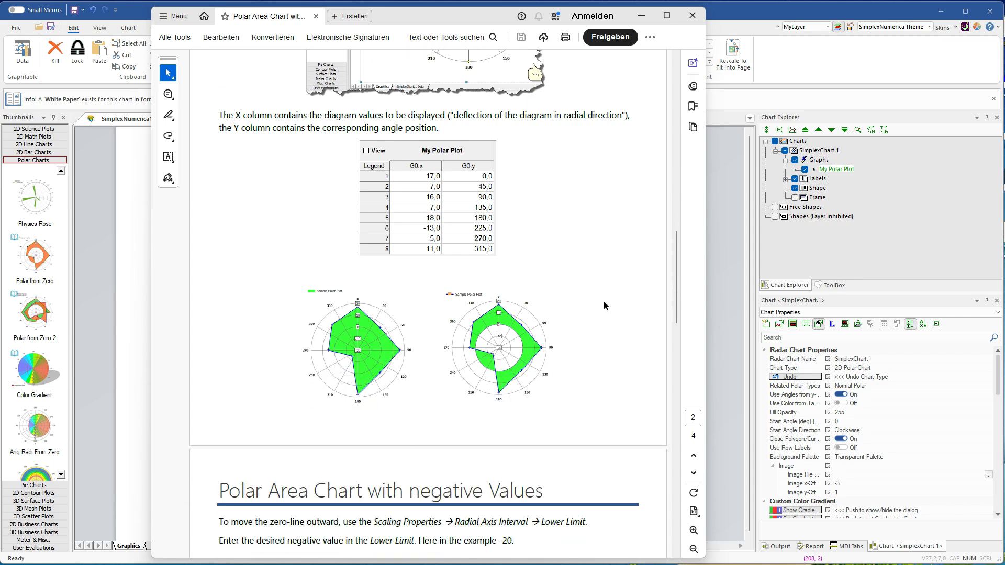
{"action": "scroll", "coordinate": [604, 306], "scroll_direction": "down", "scroll_amount": 2}
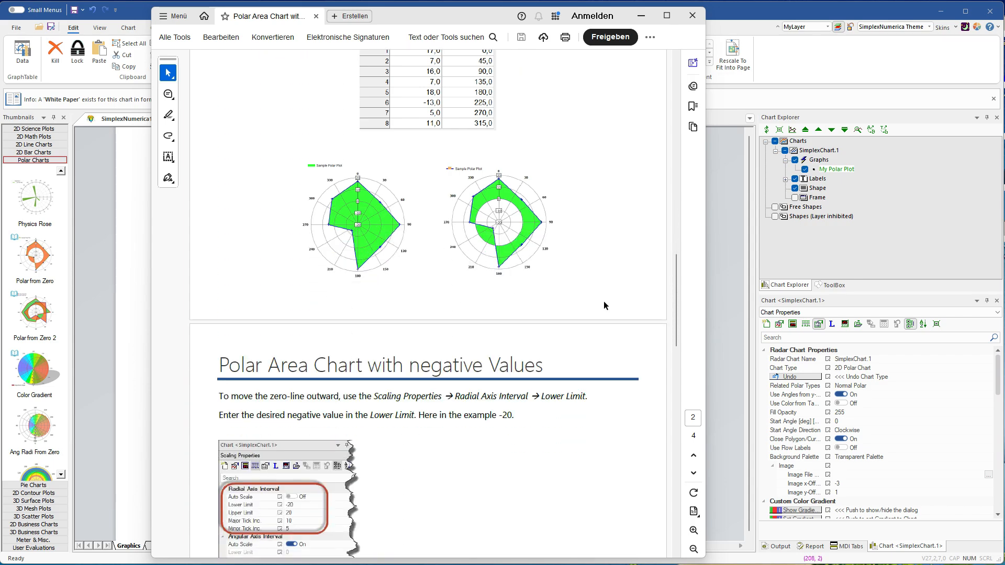
{"action": "scroll", "coordinate": [604, 306], "scroll_direction": "down", "scroll_amount": 6}
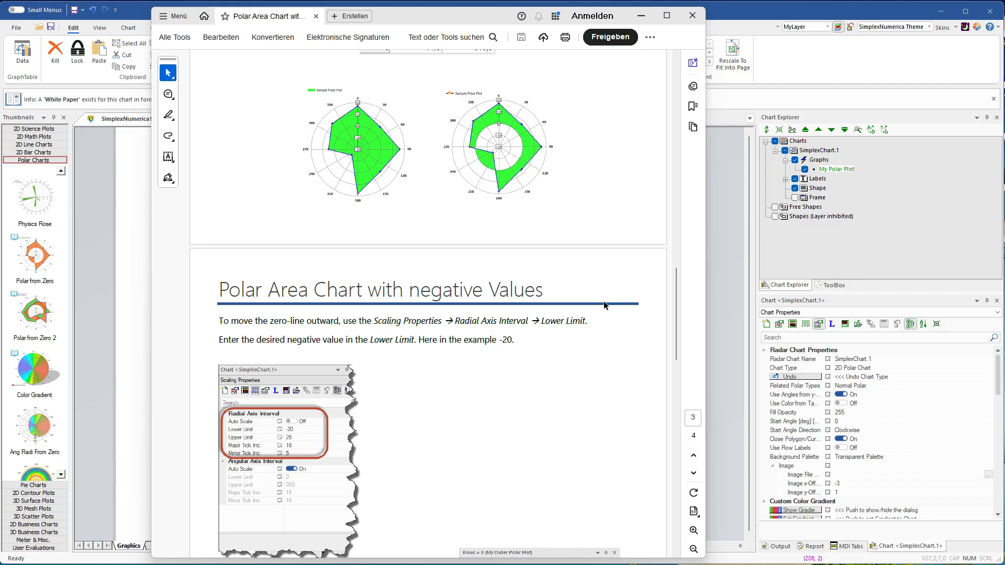
{"action": "scroll", "coordinate": [604, 301], "scroll_direction": "down", "scroll_amount": 10}
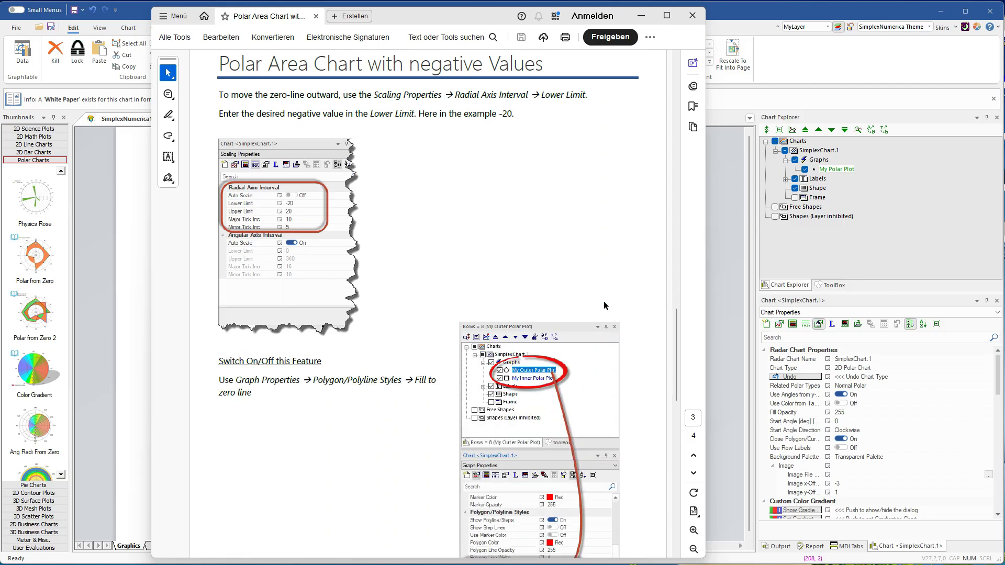
{"action": "scroll", "coordinate": [604, 301], "scroll_direction": "down", "scroll_amount": 11}
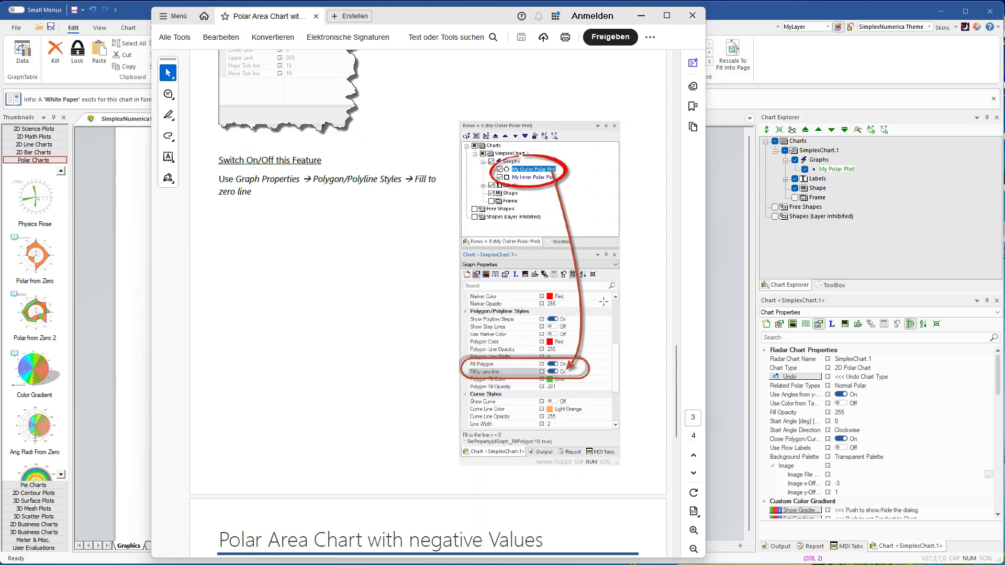
{"action": "scroll", "coordinate": [604, 301], "scroll_direction": "down", "scroll_amount": 5}
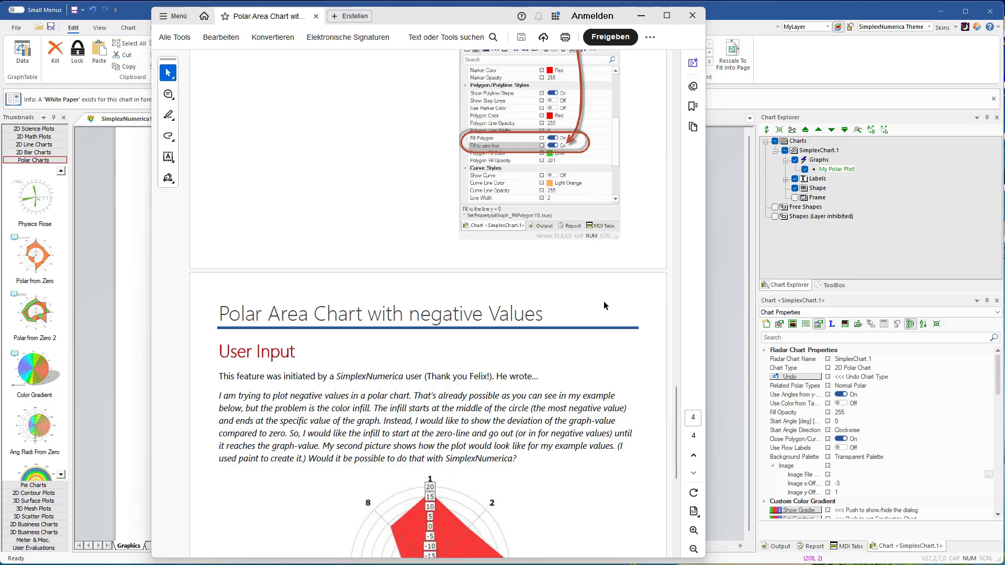
{"action": "scroll", "coordinate": [604, 302], "scroll_direction": "down", "scroll_amount": 5}
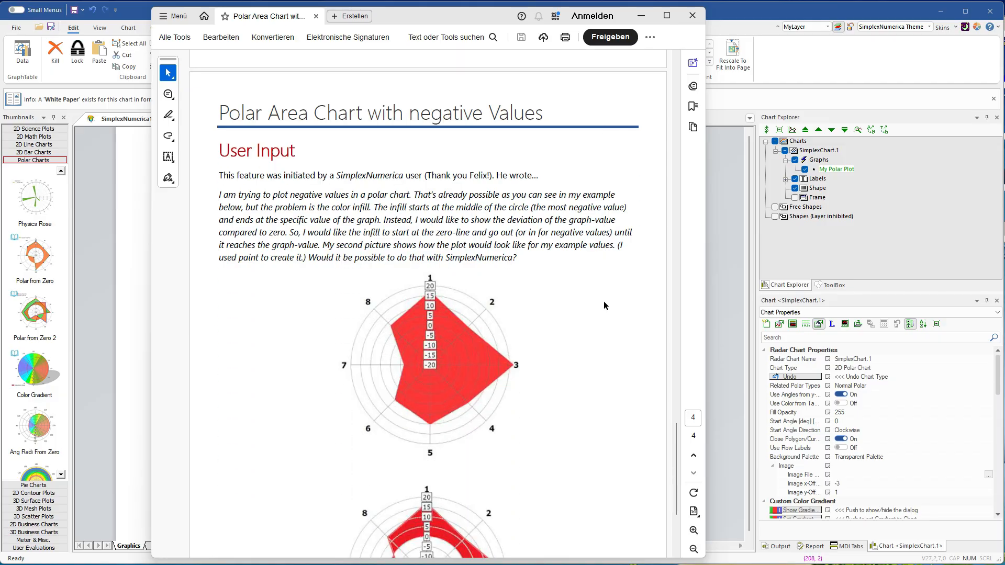
{"action": "scroll", "coordinate": [604, 302], "scroll_direction": "down", "scroll_amount": 4}
{"action": "scroll", "coordinate": [604, 305], "scroll_direction": "down", "scroll_amount": 1}
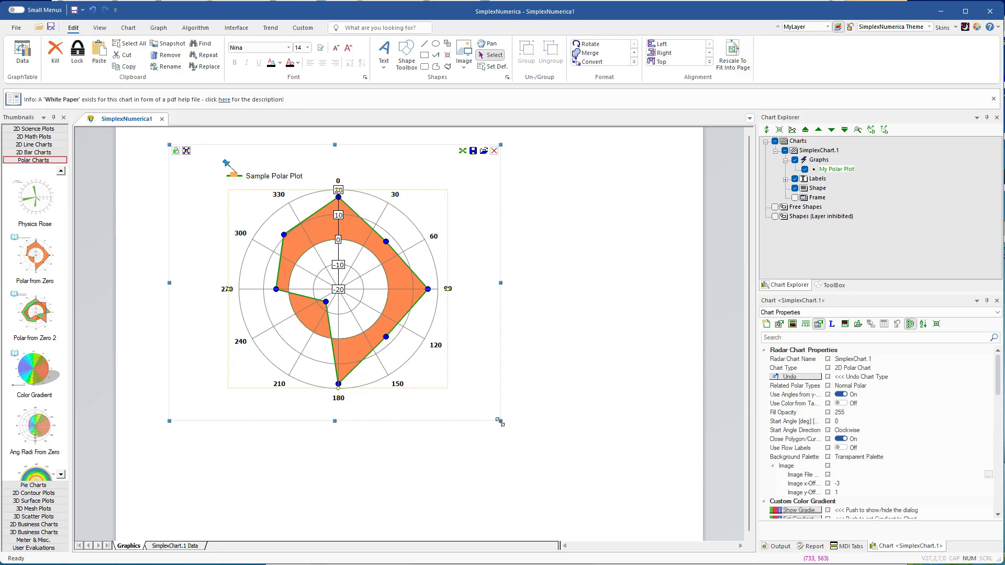
- Enlarge the polar chart from its lower right corner and shift it toward the middle of the page
{"action": "left_click_drag", "start_coordinate": [500, 422], "coordinate": [658, 500]}
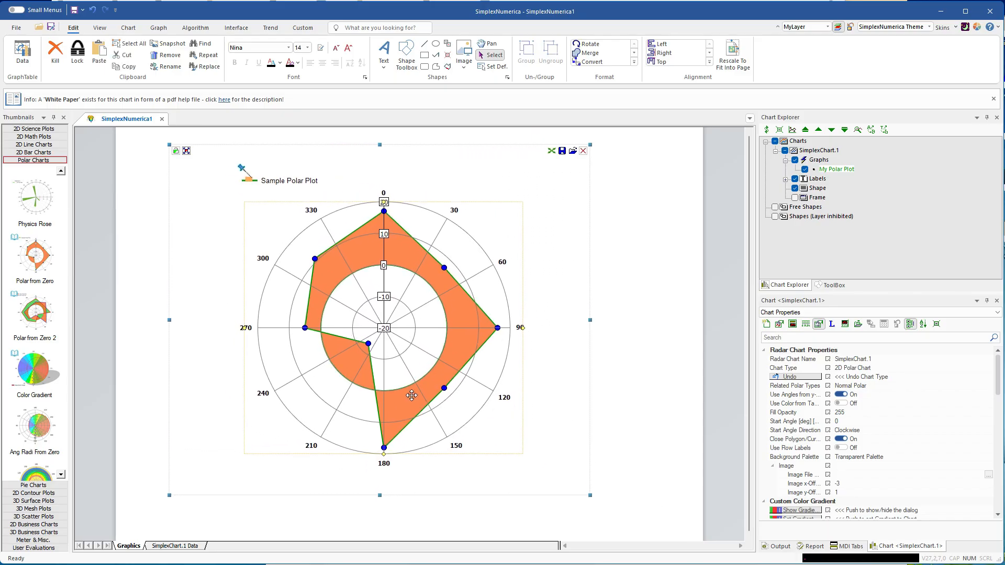
{"action": "left_click_drag", "start_coordinate": [412, 395], "coordinate": [437, 395]}
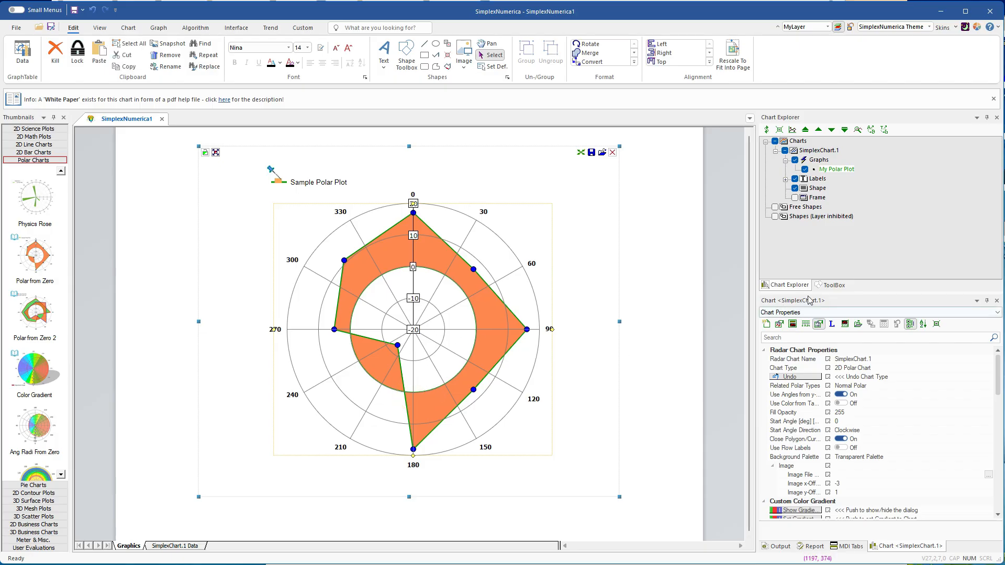
- Make the chart properties area taller and show the chart's radial and angular axis interval settings
{"action": "left_click_drag", "start_coordinate": [809, 293], "coordinate": [809, 249]}
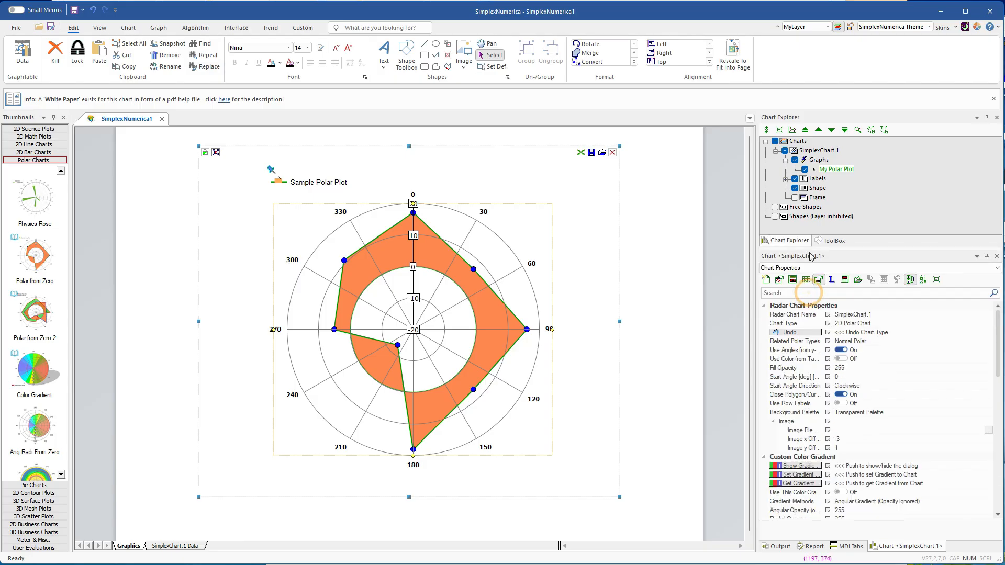
{"action": "left_click", "coordinate": [806, 280]}
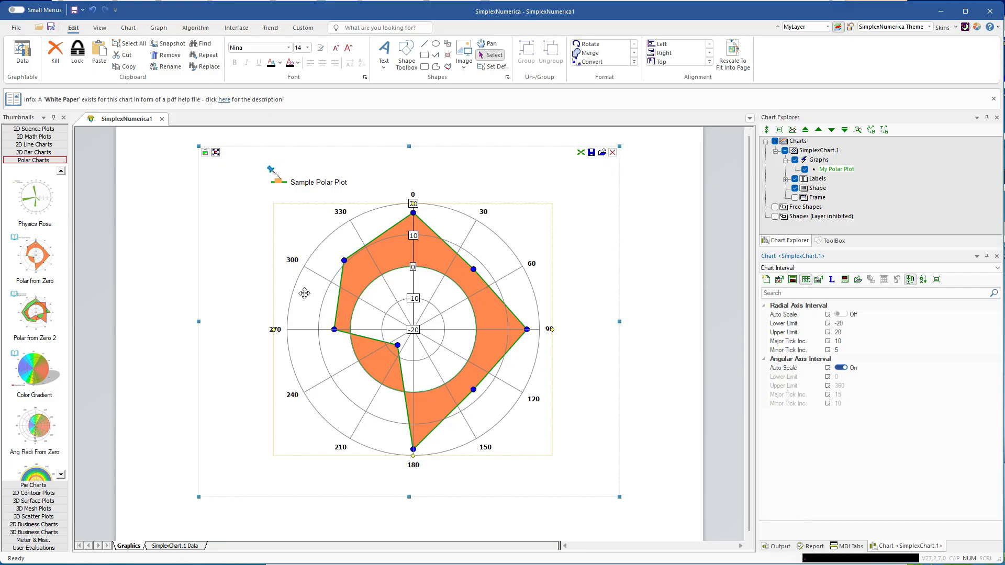
- Create a chart from the Polar from Zero 2 template, move it up the page and enlarge it from its lower right corner
{"action": "left_click", "coordinate": [37, 320]}
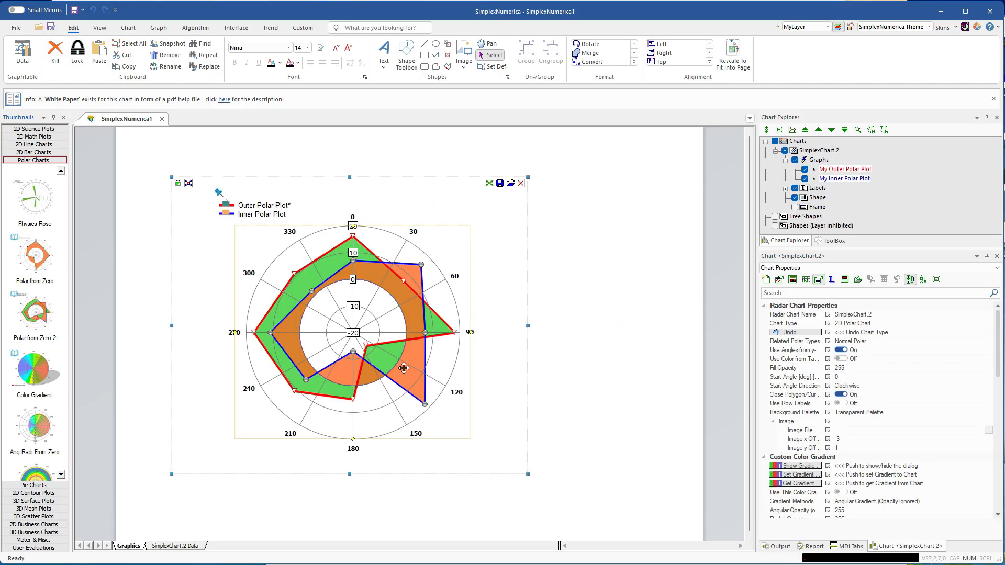
{"action": "left_click_drag", "start_coordinate": [396, 359], "coordinate": [398, 331]}
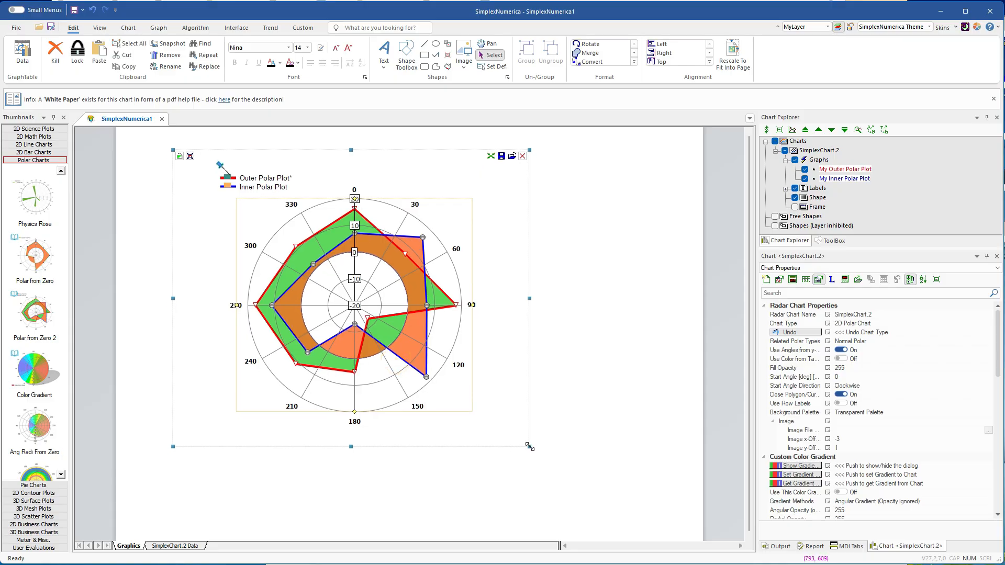
{"action": "left_click_drag", "start_coordinate": [530, 447], "coordinate": [598, 504]}
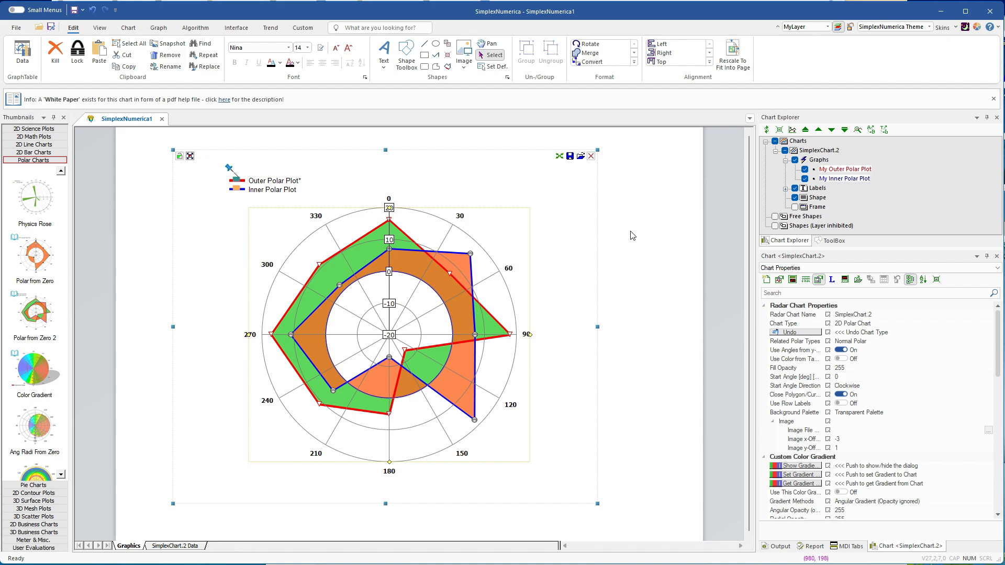
- Show the graph properties of My Outer Polar Plot and toggle that graph's visibility
{"action": "left_click", "coordinate": [836, 171]}
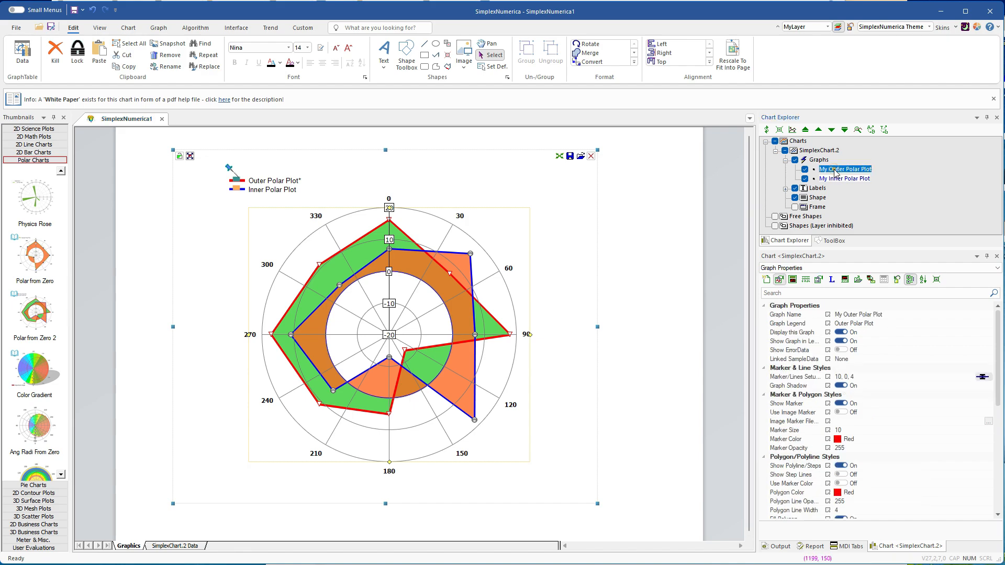
{"action": "left_click", "coordinate": [805, 170]}
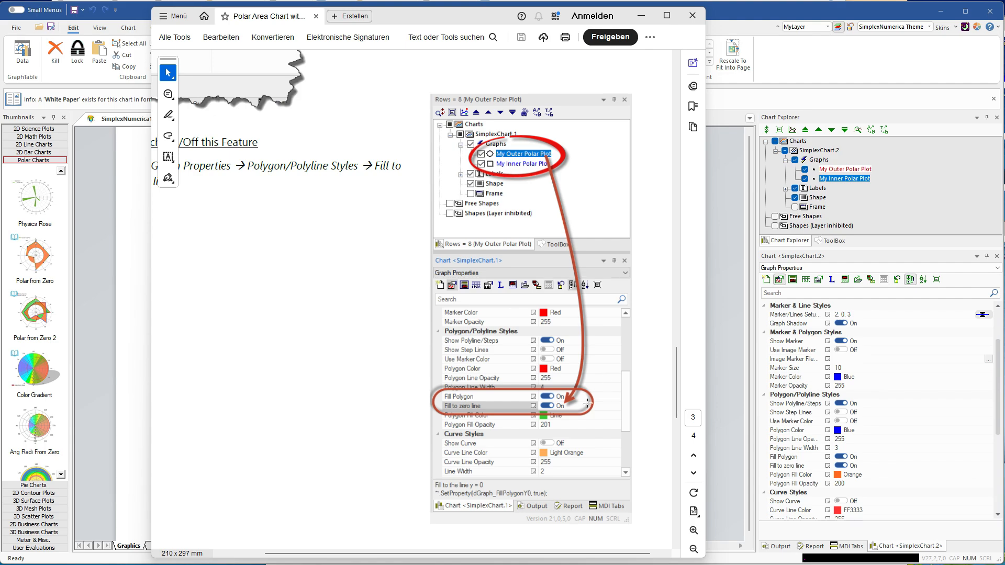
- Minimize the White Paper and filter the graph properties of My Inner Polar Plot by "fill"
{"action": "left_click", "coordinate": [641, 16]}
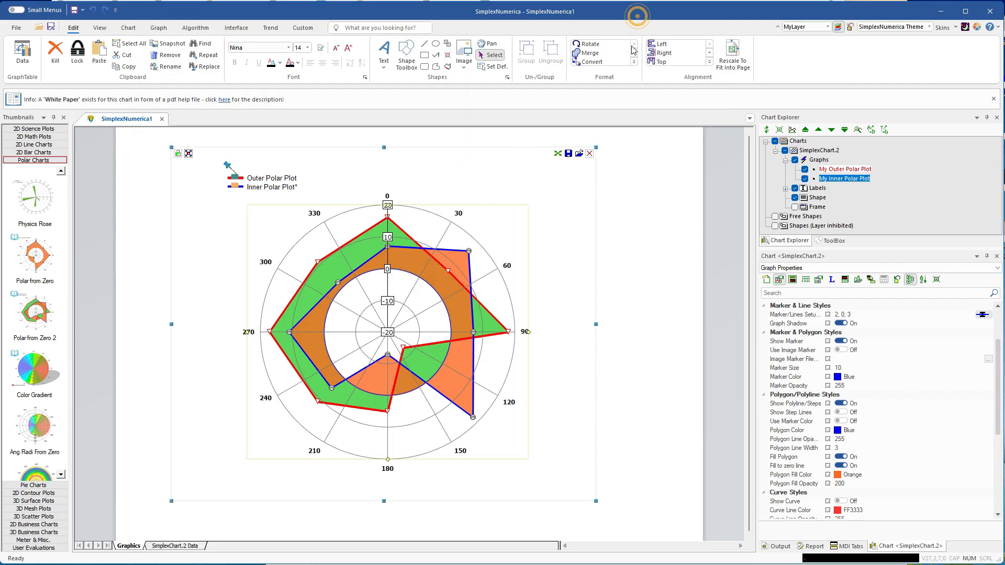
{"action": "left_click", "coordinate": [822, 293]}
{"action": "type", "text": "fill"}
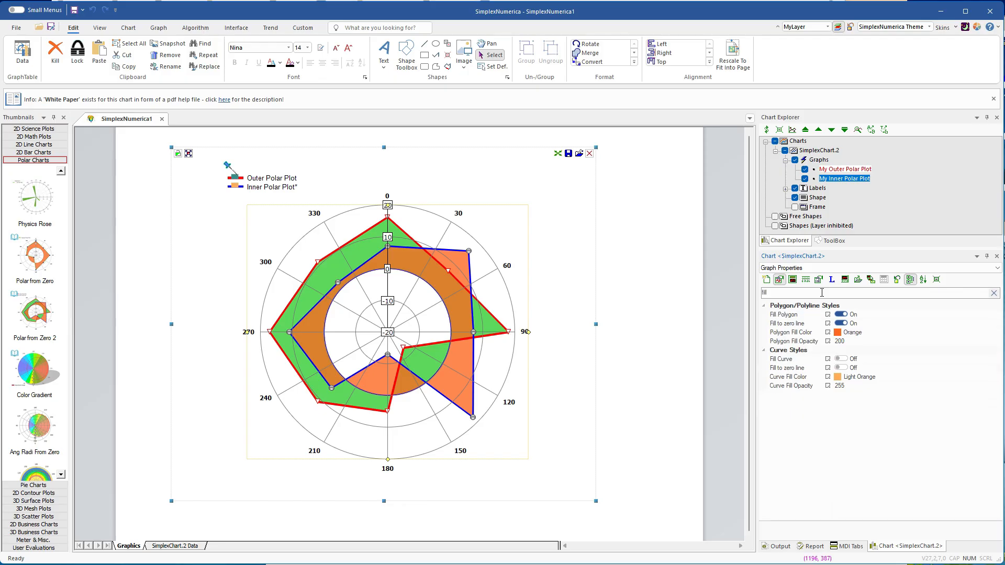